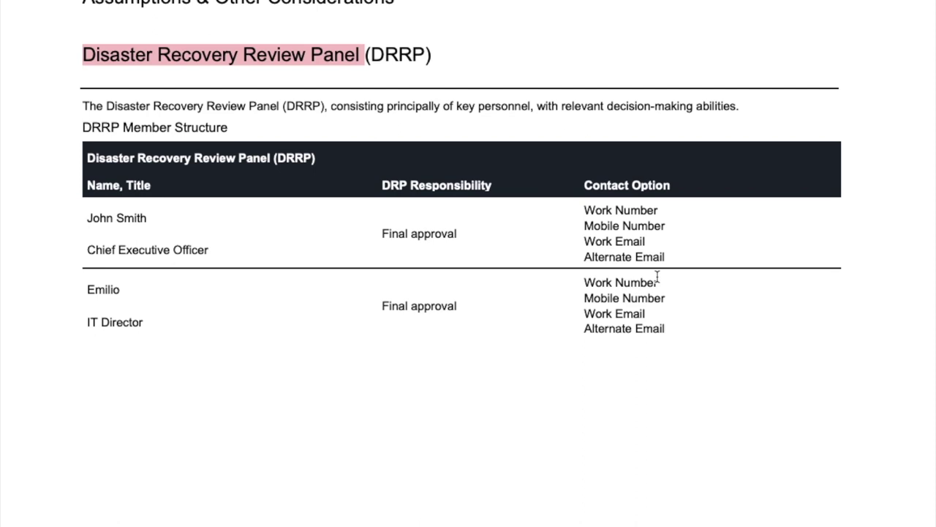
Read through the DR Team Roles section 1.1, from DR Director down to DR IT Backup & Restore Team
scroll(657, 276, "down", 10)
scroll(657, 277, "down", 2)
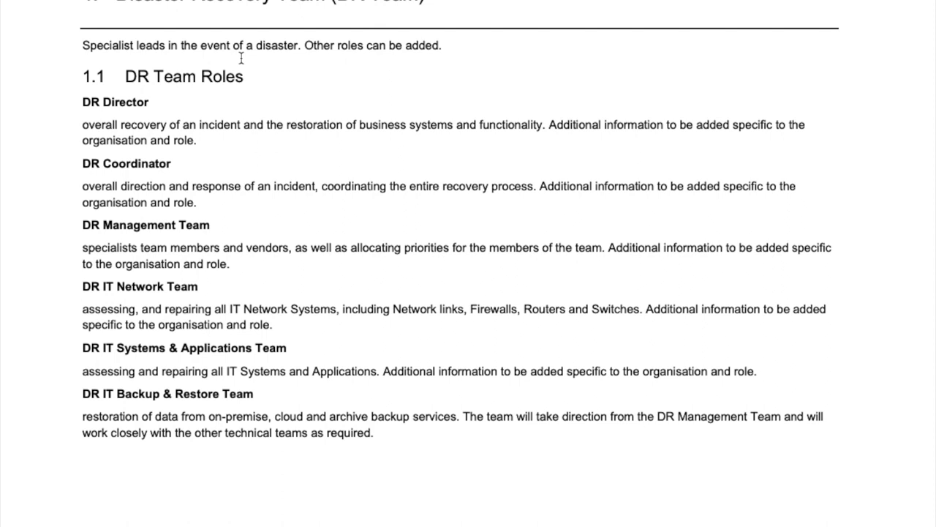
left_click_drag(385, 436, 59, 79)
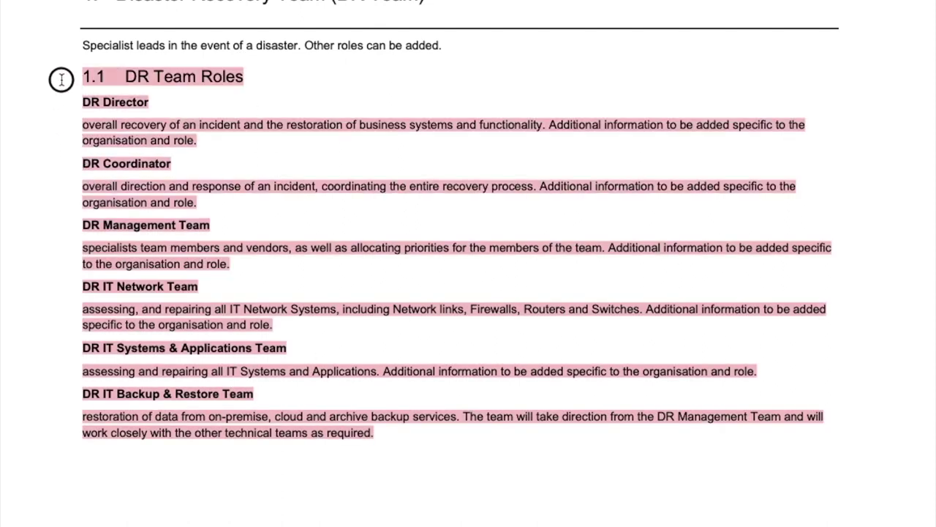
left_click(266, 235)
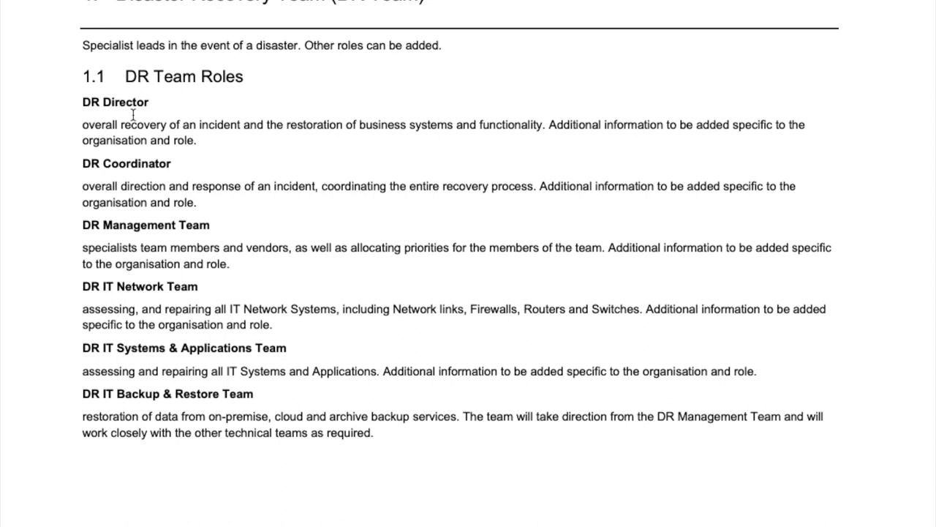
left_click(143, 211)
left_click_drag(84, 103, 439, 429)
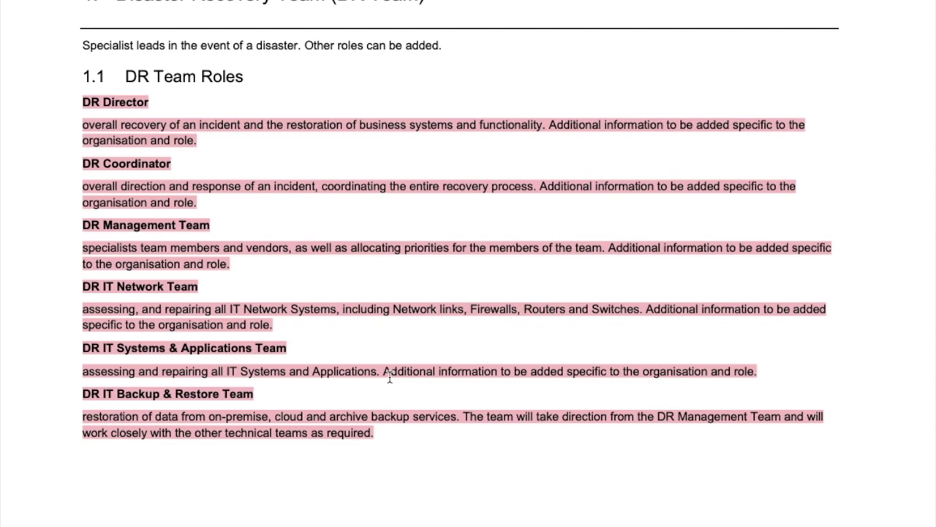
left_click(356, 358)
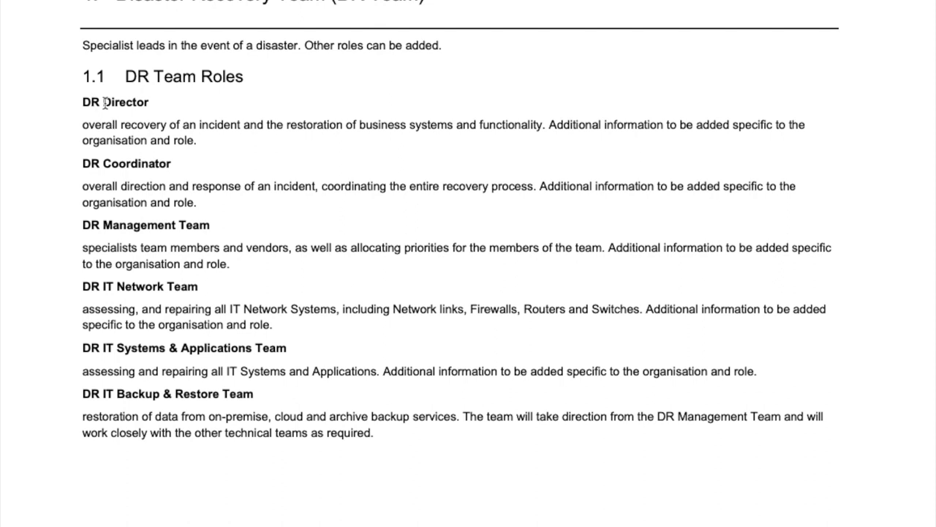
Examine the DR Coordinator and DR Management Team descriptions in the DR Team Roles section
left_click_drag(92, 163, 192, 180)
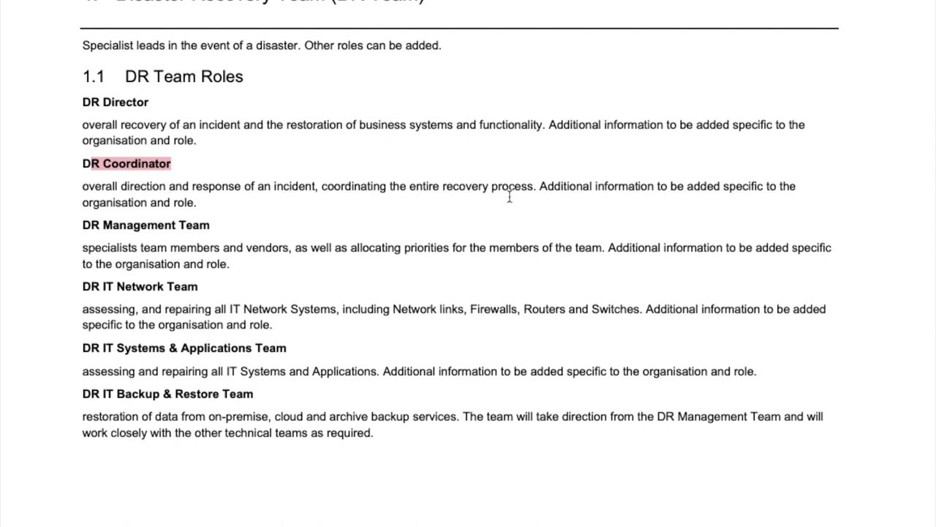
left_click(147, 183)
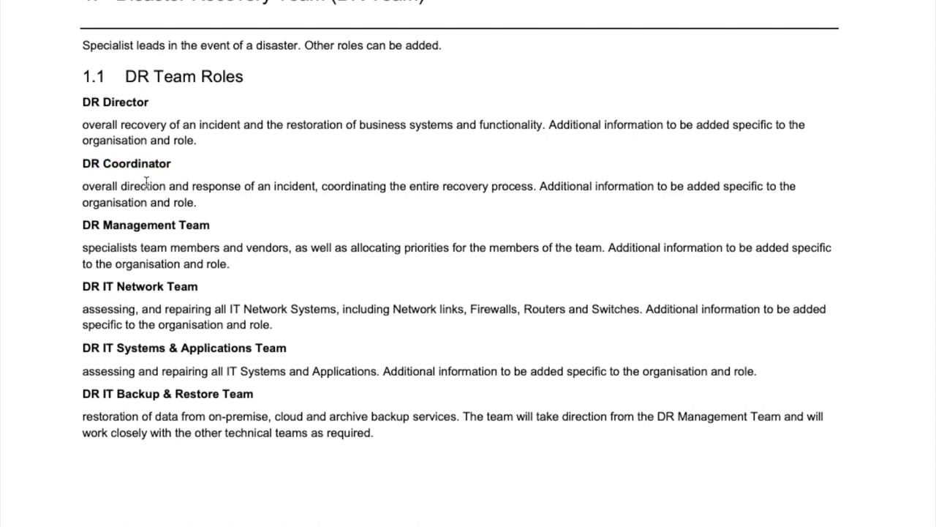
left_click_drag(83, 225, 212, 231)
left_click(212, 231)
left_click_drag(239, 262, 80, 100)
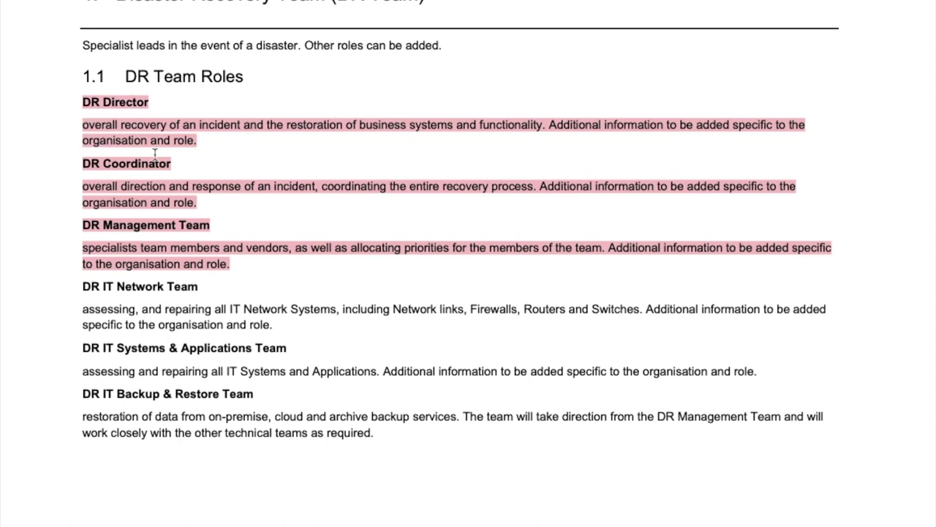
left_click(163, 187)
left_click(85, 225)
left_click_drag(86, 224, 211, 228)
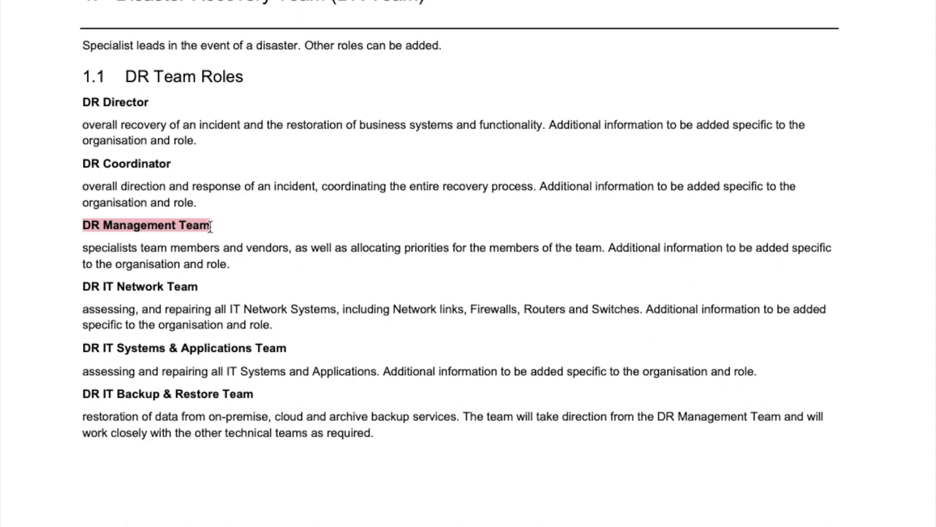
left_click(194, 231)
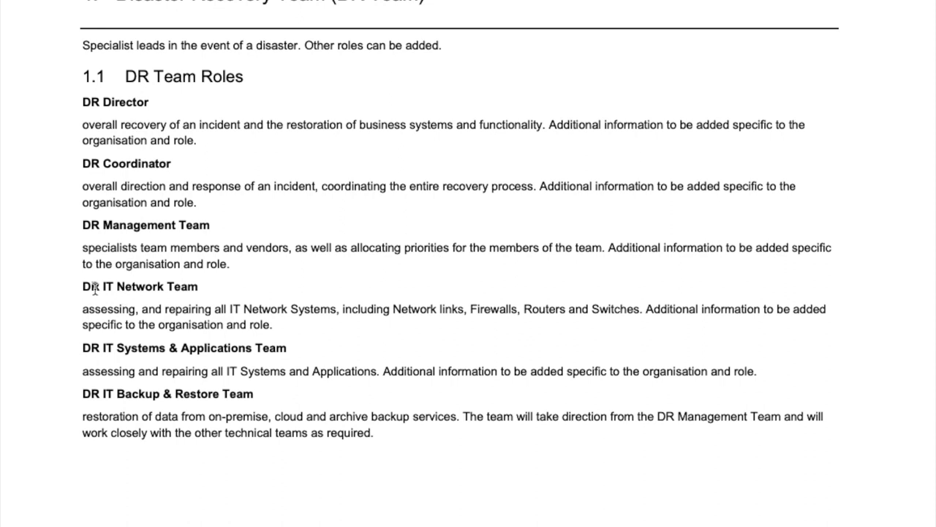
Compare the three DR IT team descriptions with the DR Management Team role, highlighting the passages being read
left_click_drag(82, 286, 397, 451)
left_click(257, 357)
left_click_drag(82, 285, 403, 430)
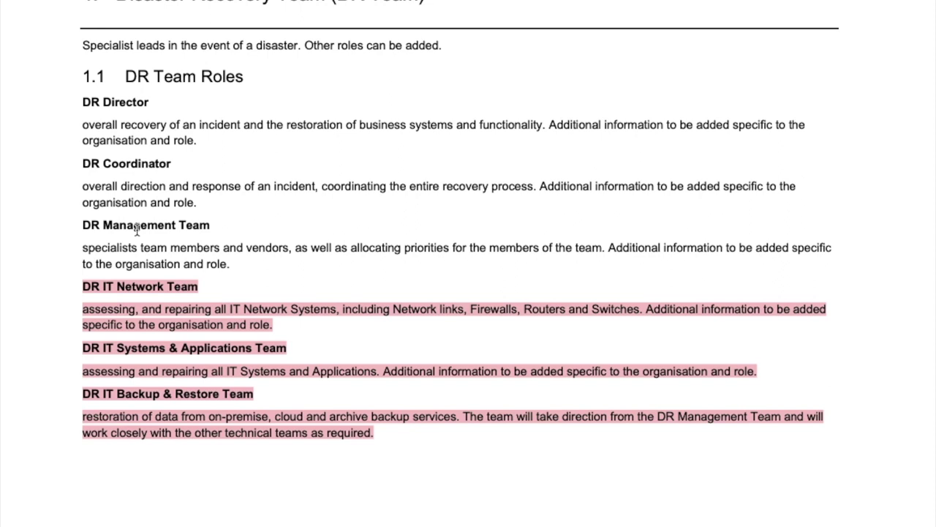
left_click_drag(211, 225, 110, 229)
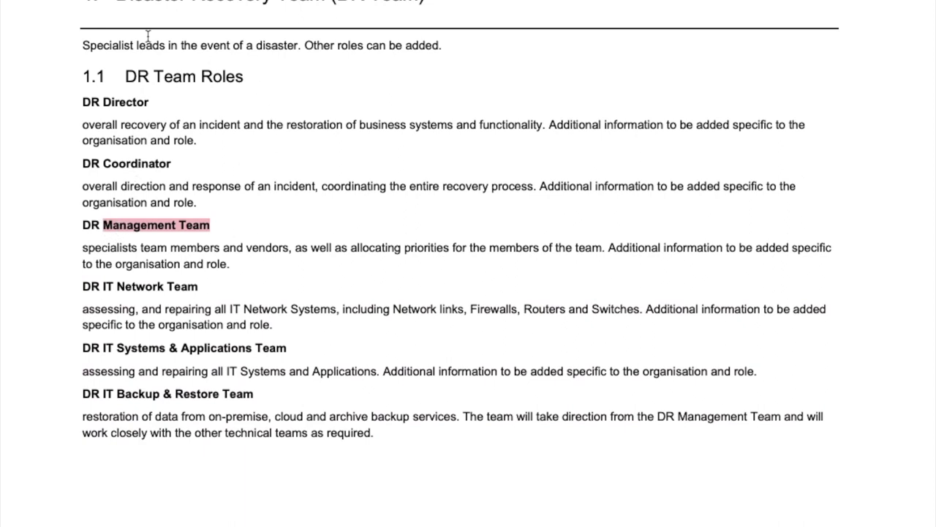
left_click_drag(116, 286, 191, 288)
left_click(193, 306)
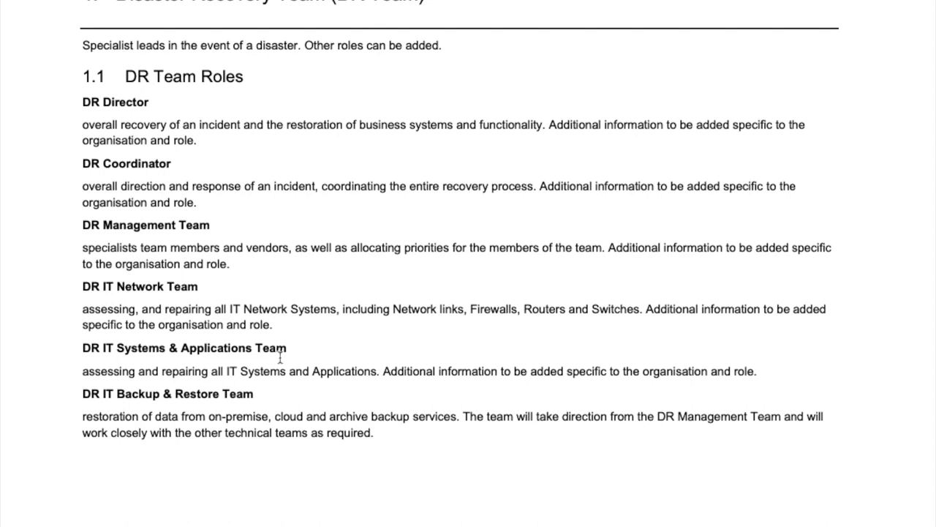
Examine the DR IT Systems & Applications Team and DR IT Backup & Restore Team role entries
left_click_drag(321, 372, 165, 349)
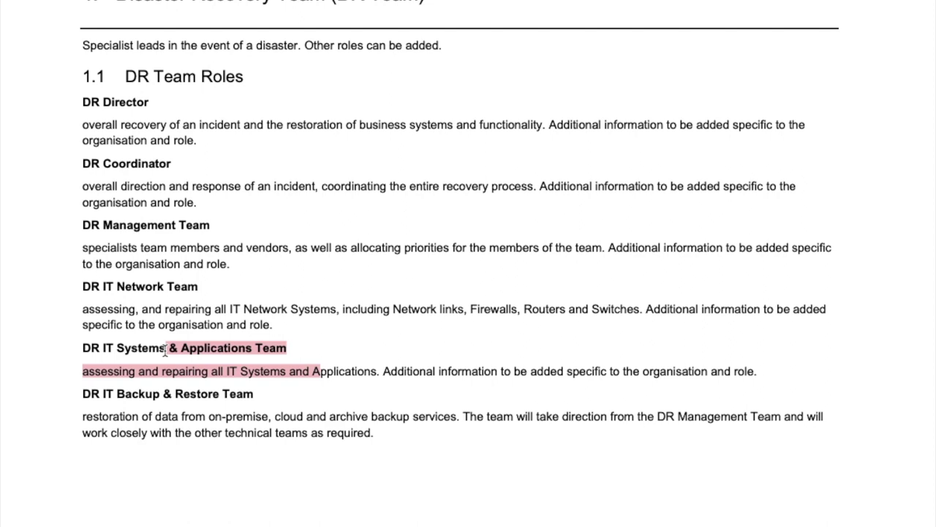
left_click(311, 368)
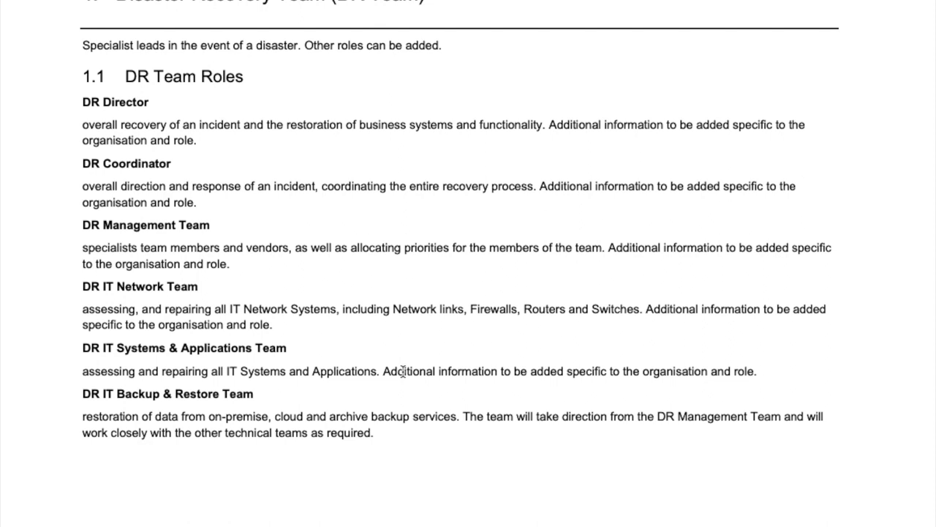
left_click(260, 411)
left_click_drag(114, 394, 251, 394)
left_click(257, 397)
left_click(187, 407)
left_click(294, 382)
left_click_drag(103, 348, 169, 351)
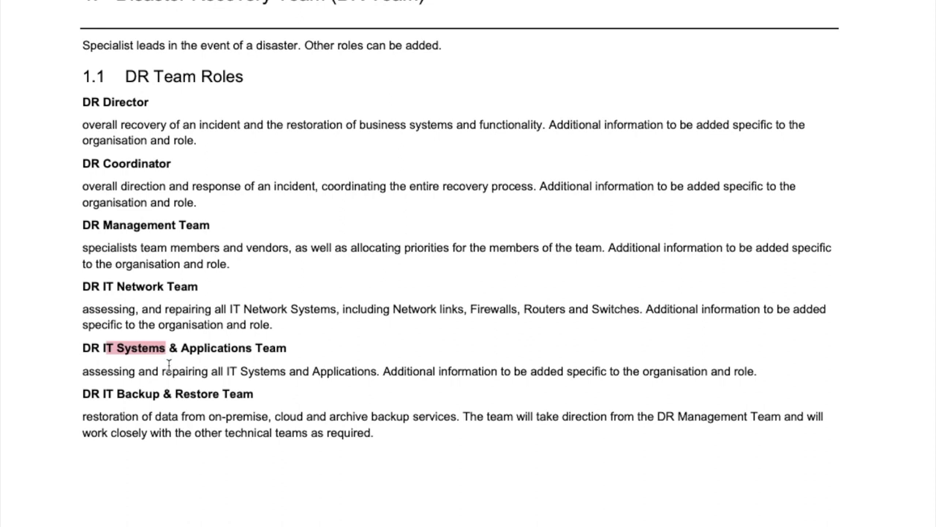
left_click_drag(117, 395, 251, 392)
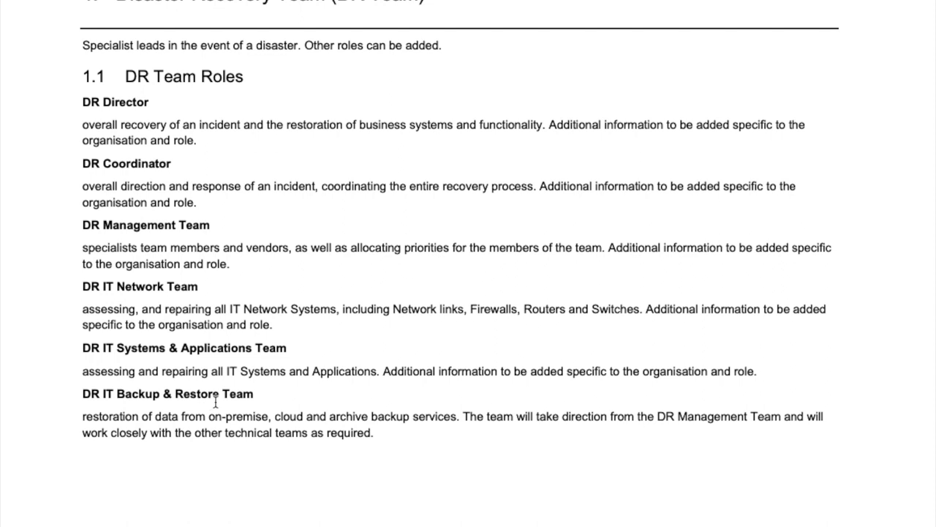
left_click_drag(106, 348, 245, 361)
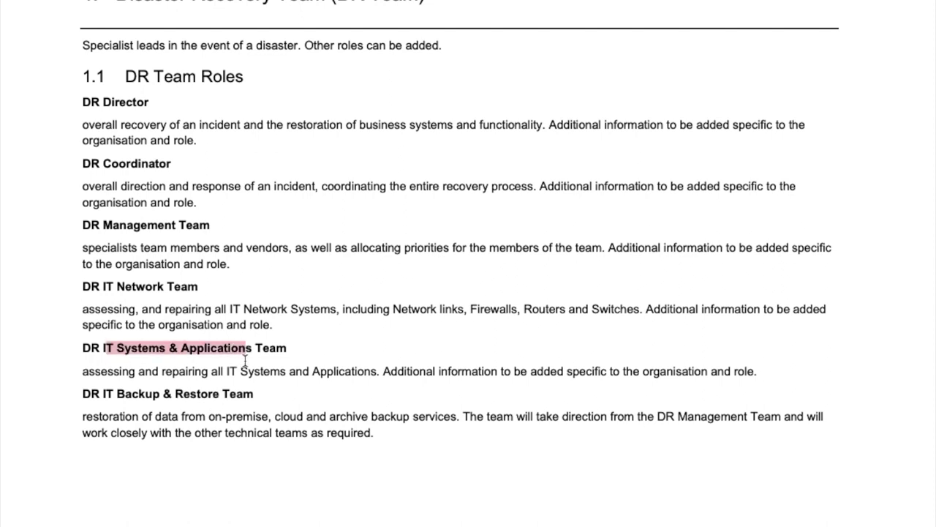
Review the first member's entry and assigned role in the DR Team Member Structure table in section 1.2
scroll(255, 371, "down", 1)
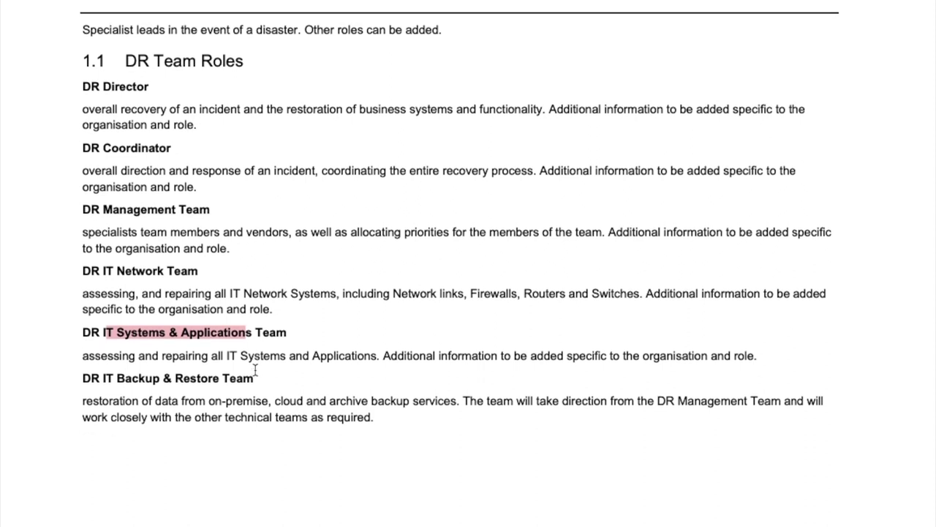
scroll(224, 186, "down", 5)
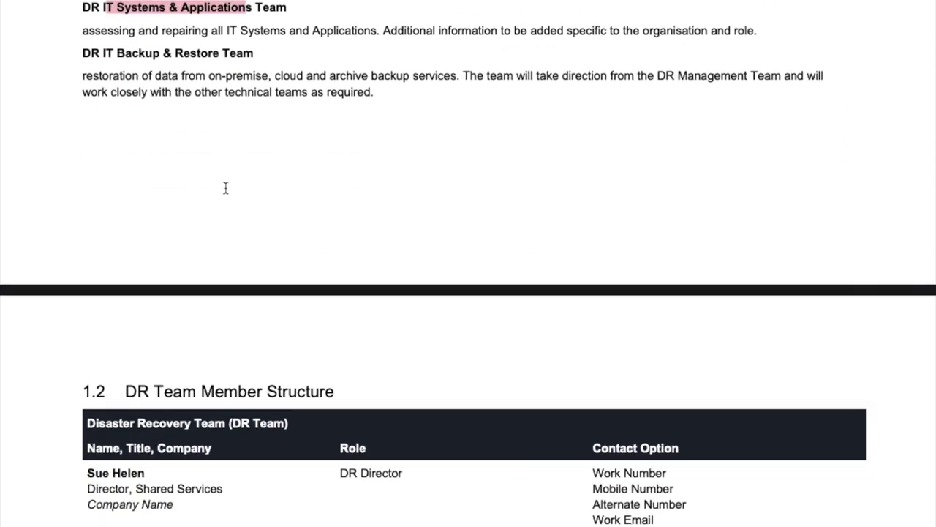
scroll(225, 183, "up", 4)
scroll(226, 181, "down", 10)
scroll(224, 181, "up", 1)
scroll(223, 181, "down", 2)
scroll(223, 182, "up", 1)
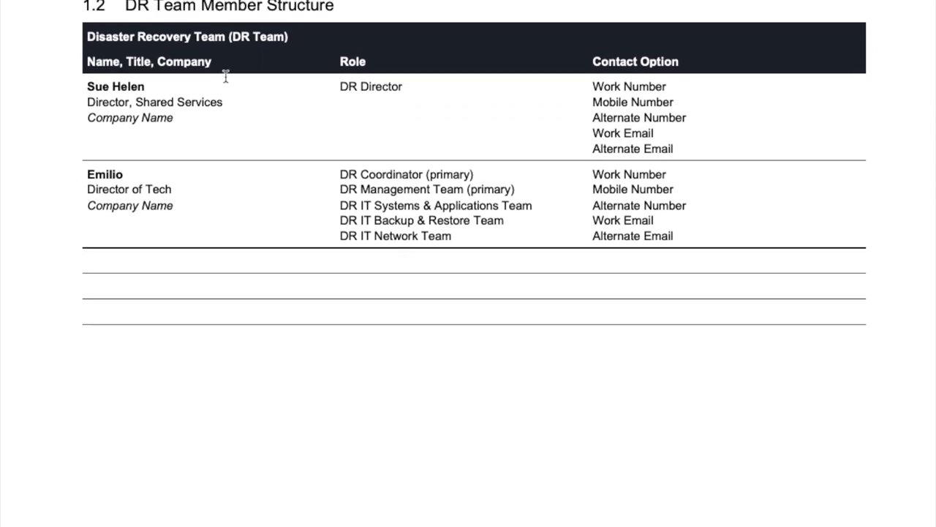
left_click_drag(86, 86, 139, 87)
left_click(141, 114)
scroll(124, 124, "up", 1)
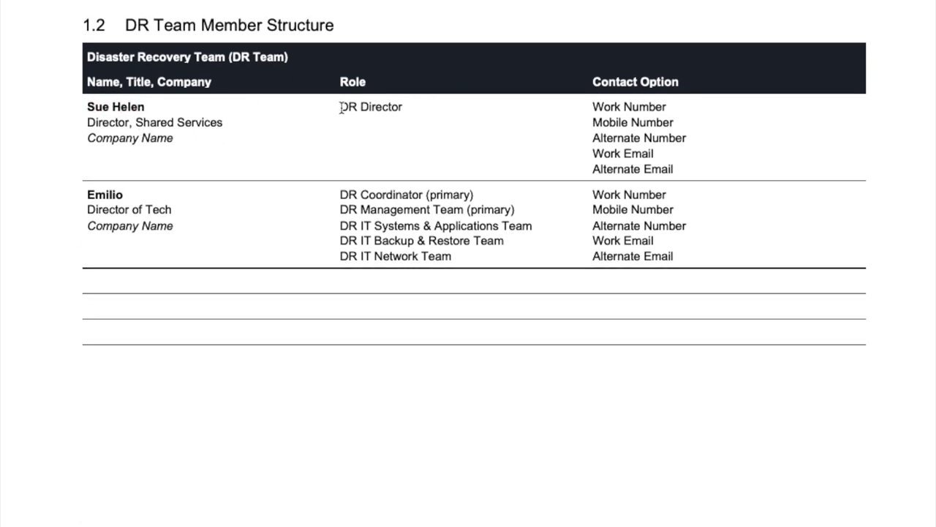
left_click_drag(340, 106, 407, 108)
Check the DR Director role in section 1.1 against the first member's name and Shared Services title in section 1.2
scroll(423, 198, "up", 10)
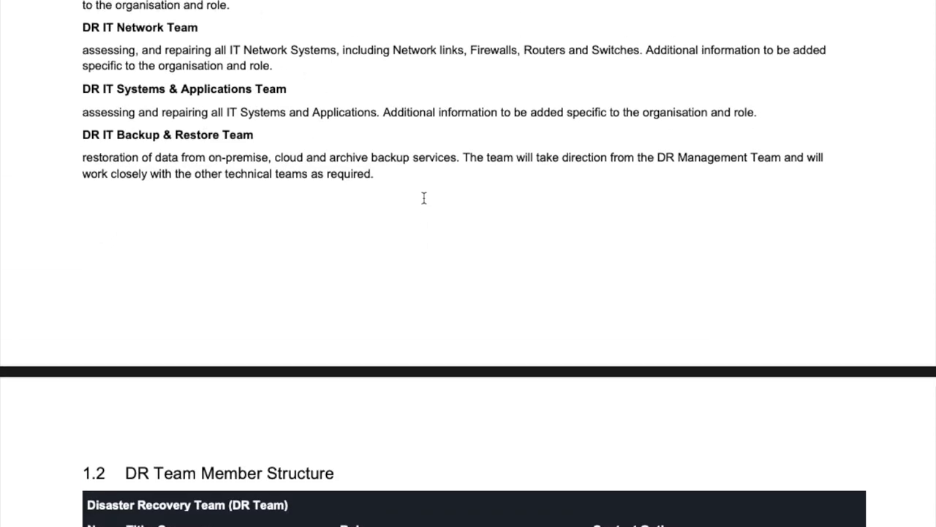
left_click_drag(154, 111, 92, 110)
scroll(311, 186, "down", 10)
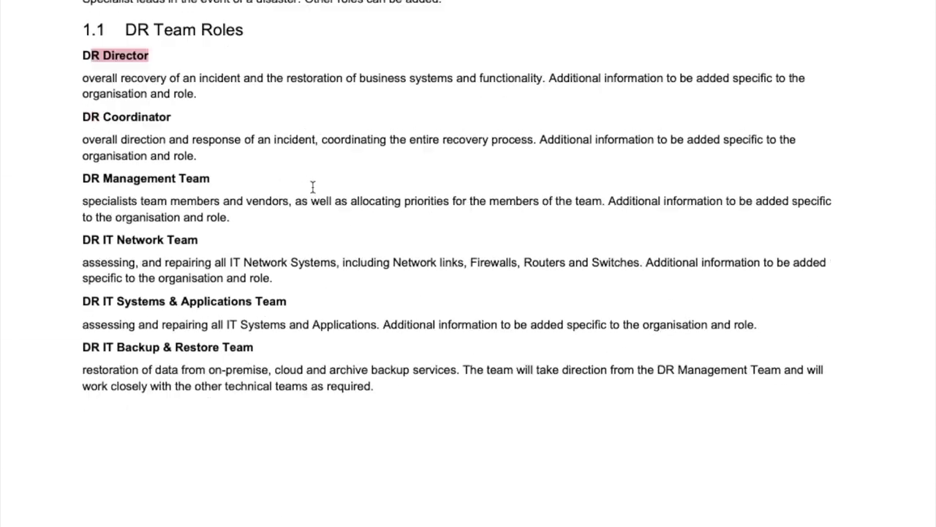
scroll(307, 185, "down", 5)
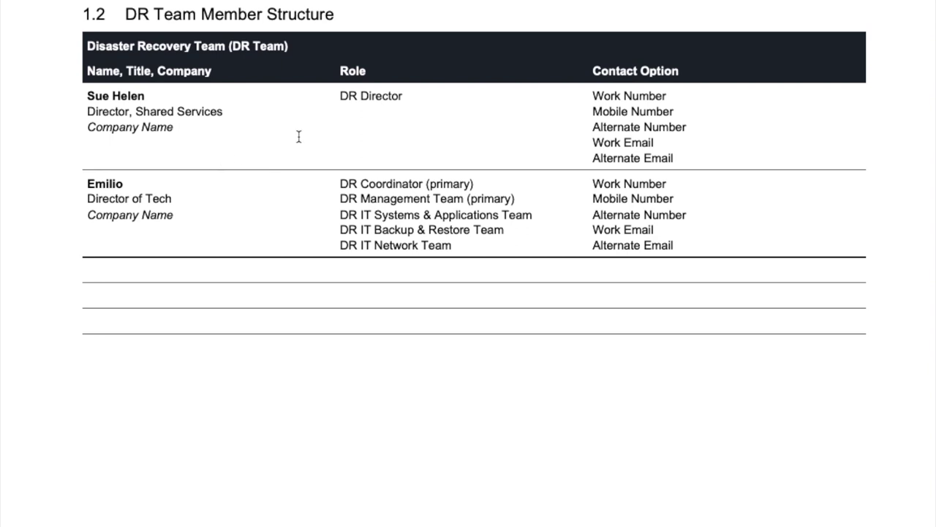
left_click_drag(143, 96, 93, 96)
left_click(161, 114)
scroll(294, 117, "down", 1)
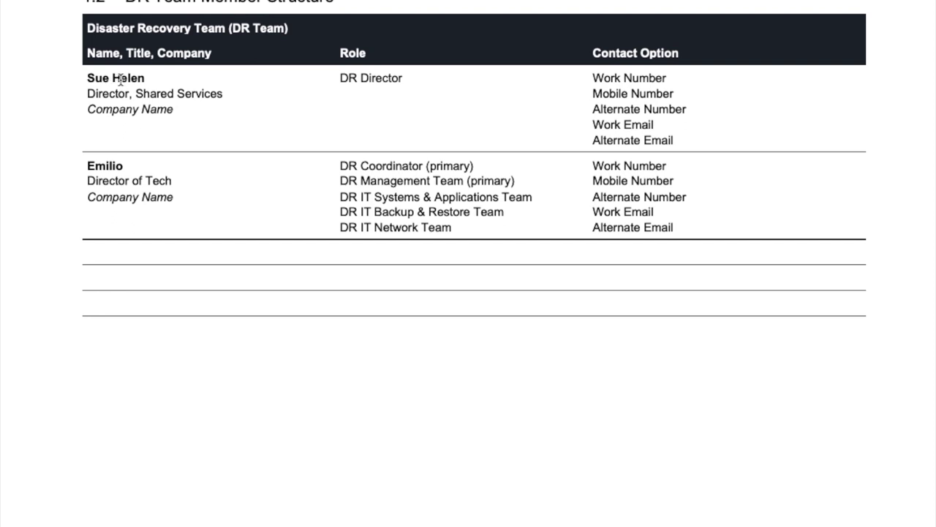
left_click(134, 91)
left_click_drag(133, 92, 226, 93)
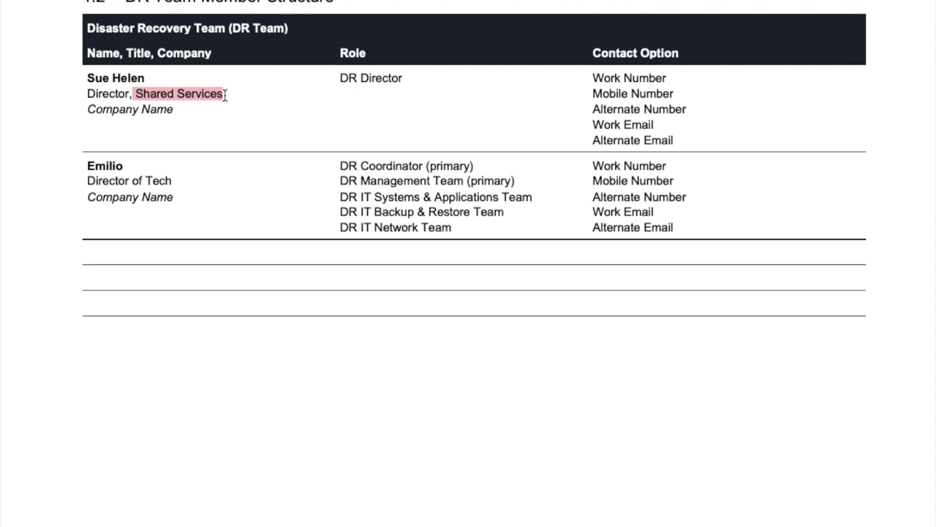
left_click(224, 95)
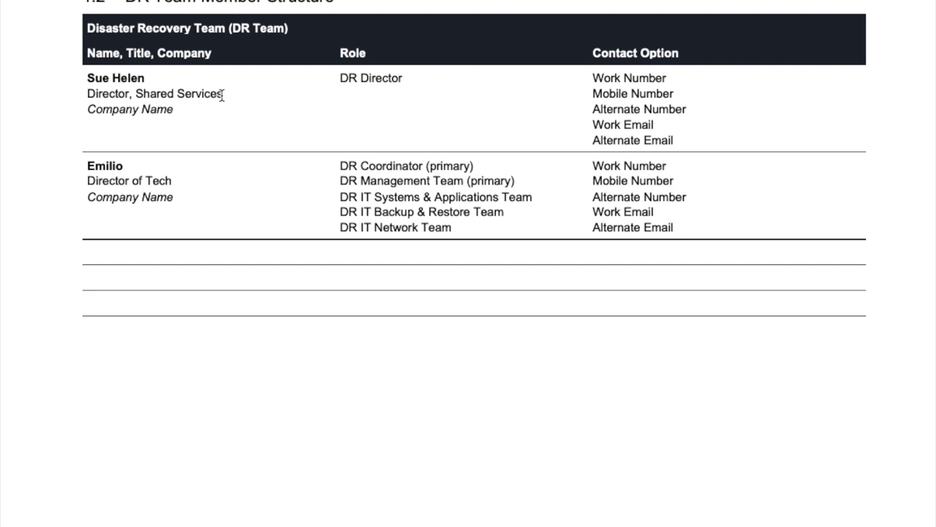
Compare the DR Coordinator, Management and IT team roles in section 1.1 with those assigned to the Director of Tech in section 1.2
scroll(221, 95, "up", 10)
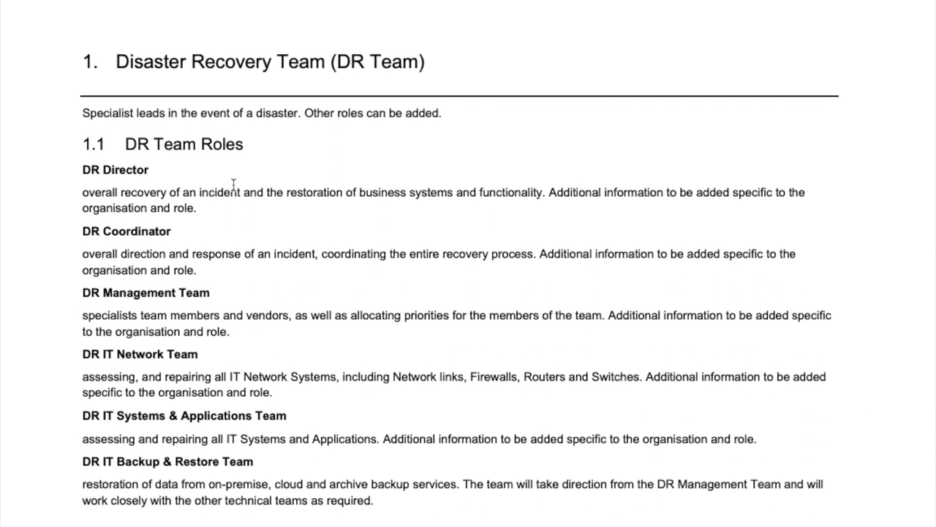
left_click_drag(94, 231, 171, 232)
left_click_drag(119, 292, 192, 293)
scroll(200, 294, "down", 3)
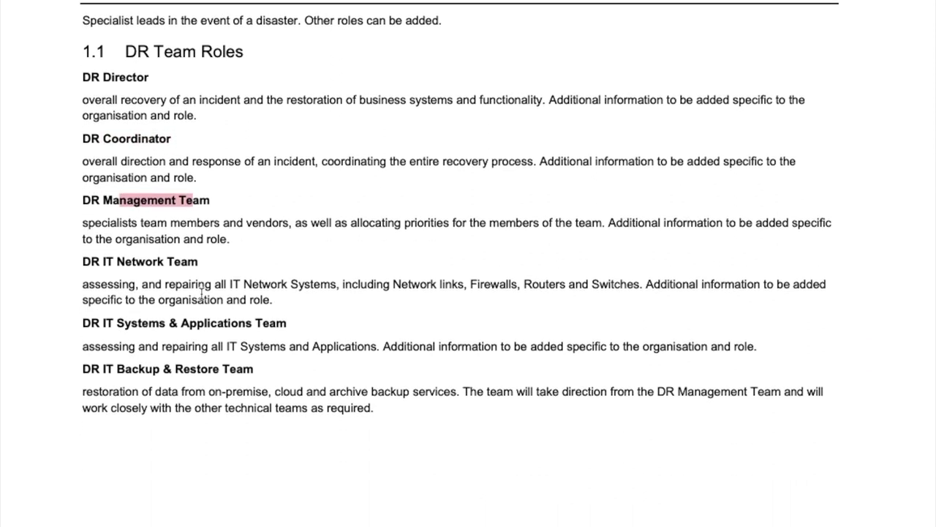
scroll(204, 291, "down", 12)
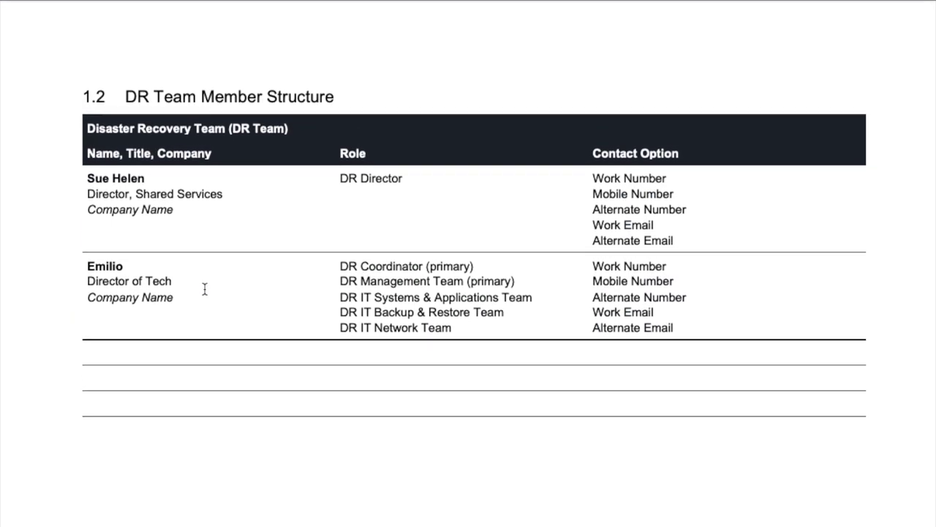
scroll(148, 240, "down", 1)
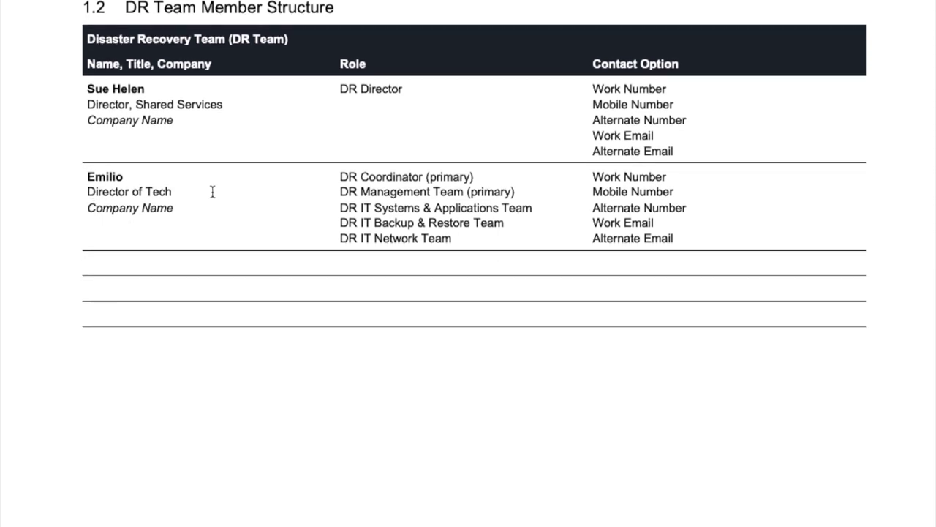
left_click_drag(337, 175, 455, 176)
left_click_drag(360, 191, 467, 192)
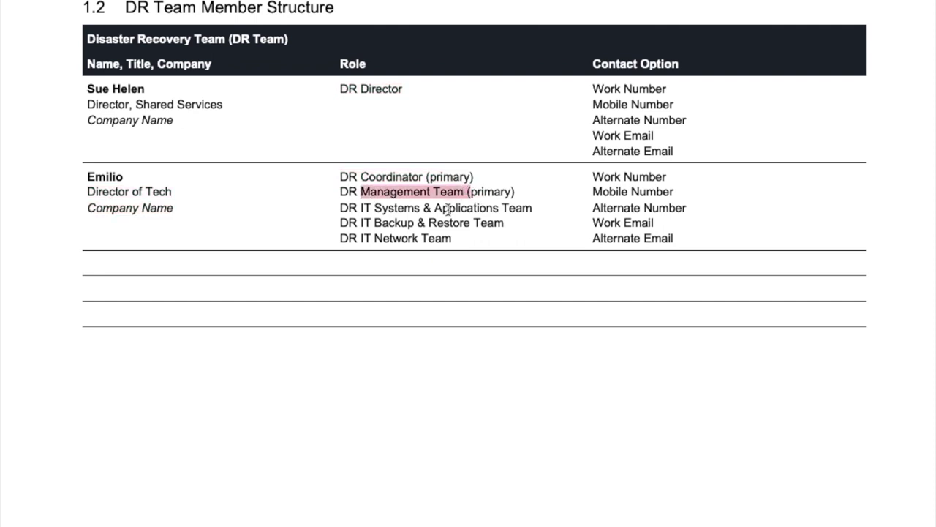
left_click_drag(360, 208, 463, 240)
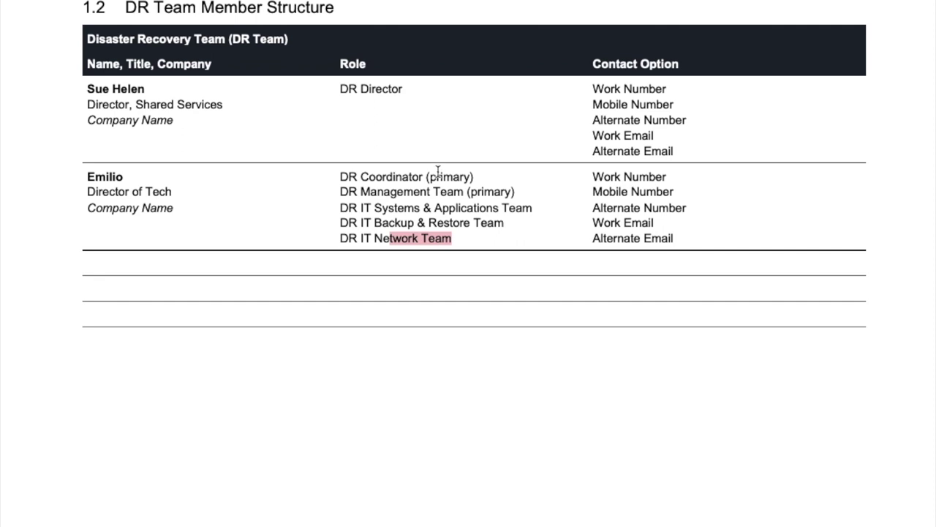
left_click(468, 203)
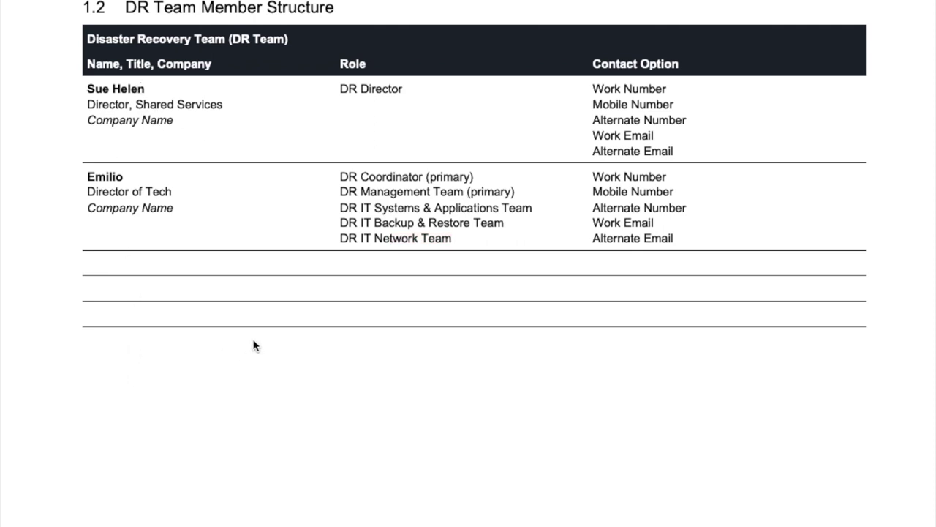
Read past the DR Team Member Structure table to the Communication Plan description in section 2
scroll(253, 344, "down", 1)
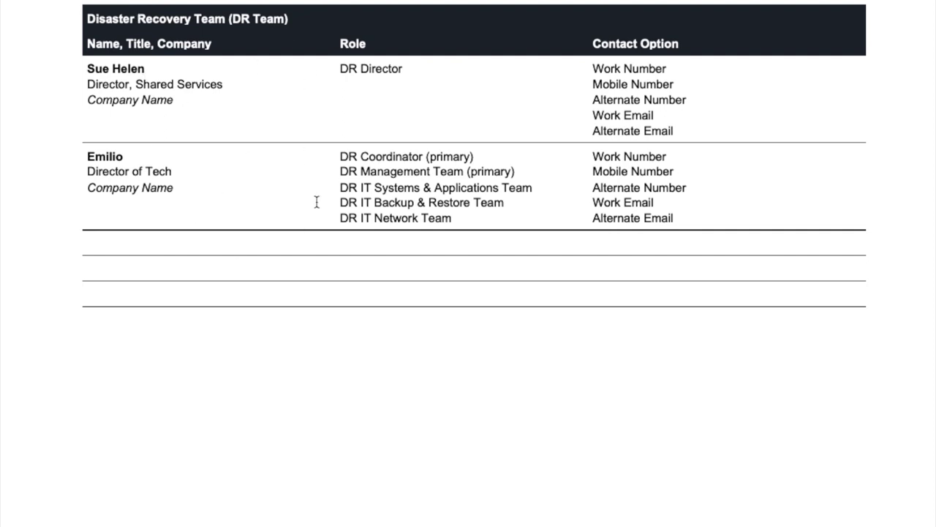
scroll(412, 291, "down", 5)
scroll(410, 291, "down", 3)
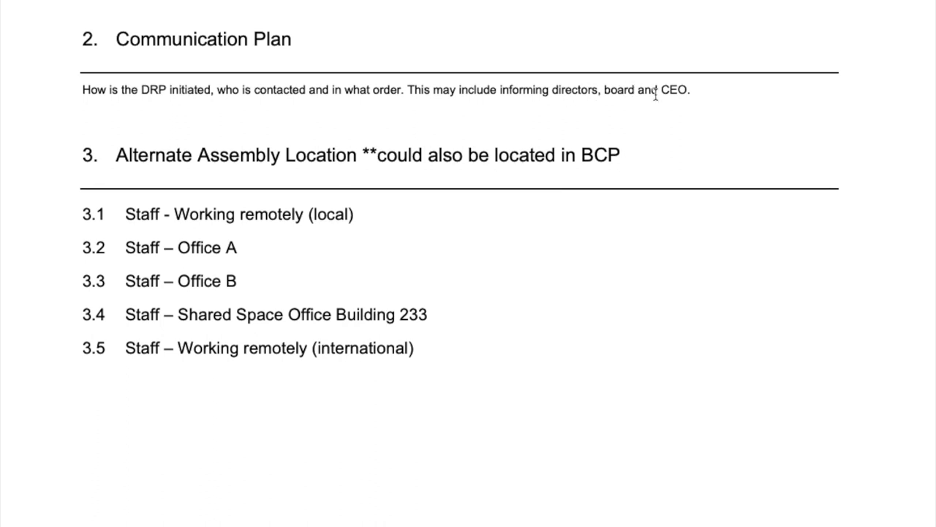
Revisit section 1.1 and briefly highlight the DR IT Backup & Restore Team and DR IT Systems & Applications Team role headings
scroll(648, 102, "up", 10)
scroll(645, 109, "down", 3)
left_click_drag(83, 327, 255, 327)
left_click(280, 324)
scroll(278, 324, "up", 1)
scroll(278, 324, "up", 1)
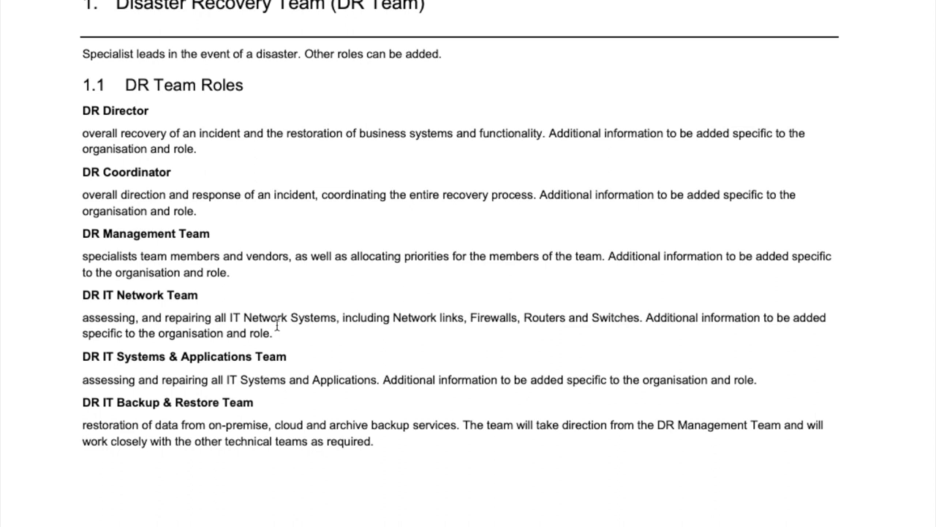
left_click_drag(100, 357, 253, 364)
left_click(253, 364)
Return to section 2, briefly highlight the Communication Plan heading, and review the text on who is contacted and in what order
scroll(256, 363, "down", 15)
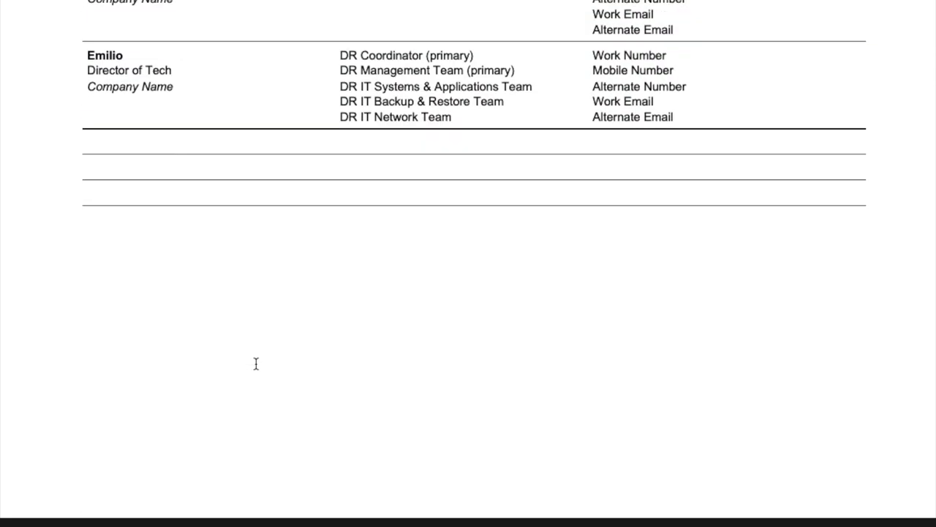
scroll(256, 363, "down", 5)
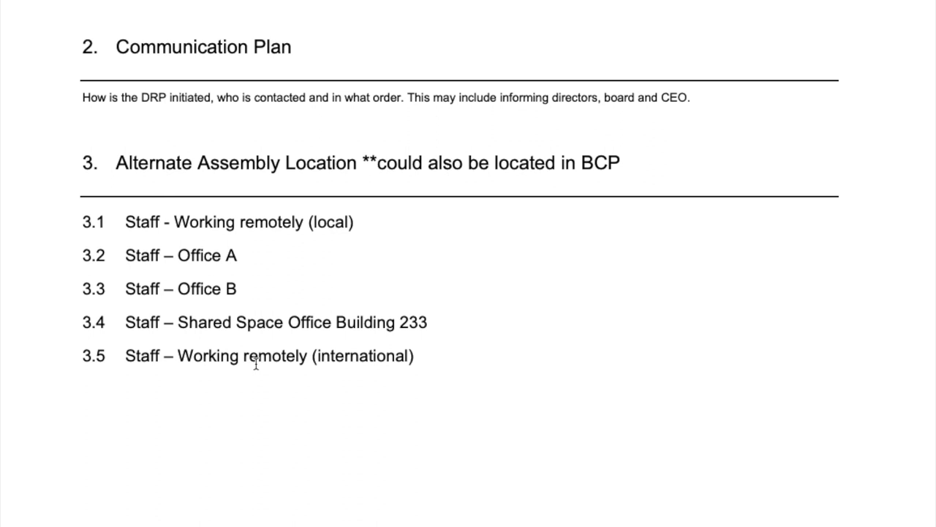
left_click_drag(116, 47, 256, 47)
left_click(295, 88)
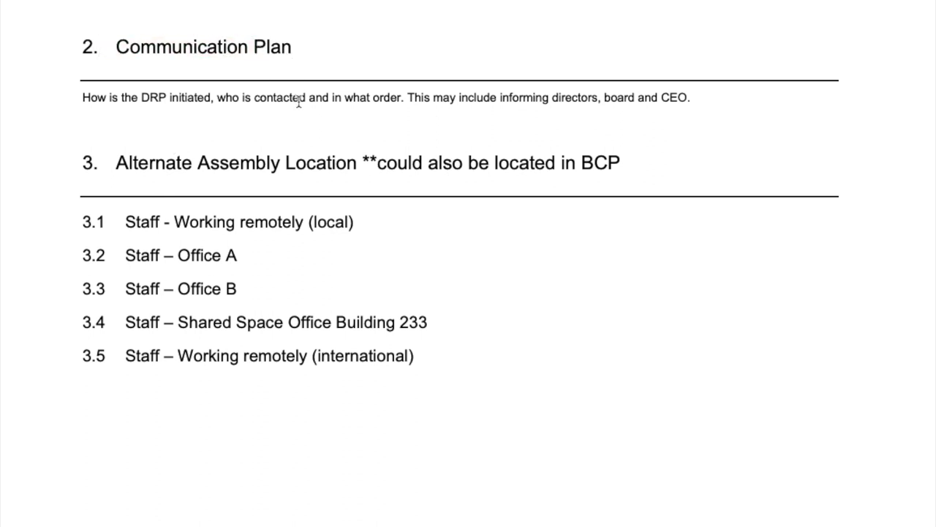